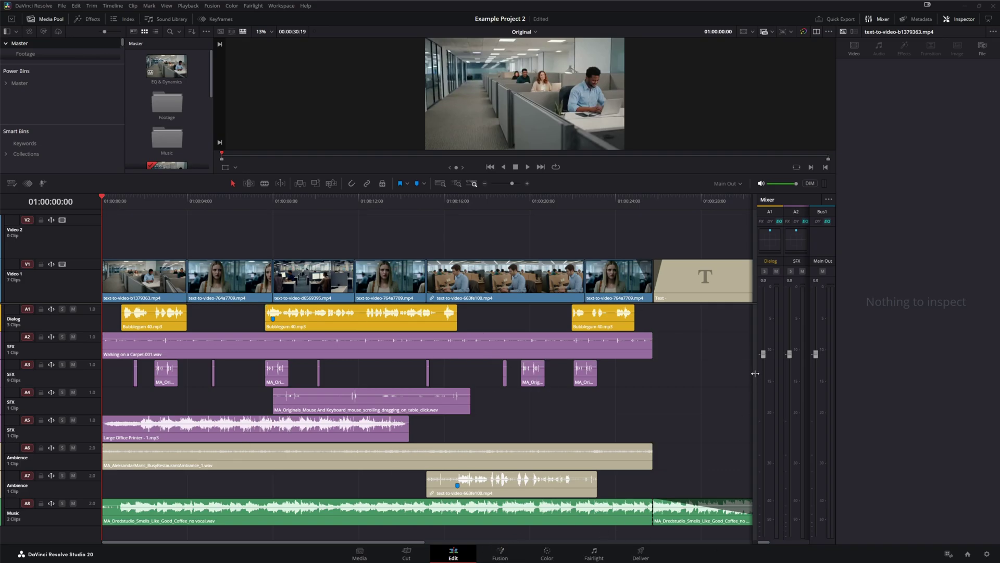
Step: Resize the mixer, then play about sixteen seconds of the timeline while watching the Dialog and Main Out meters
drag(756, 373, 555, 359)
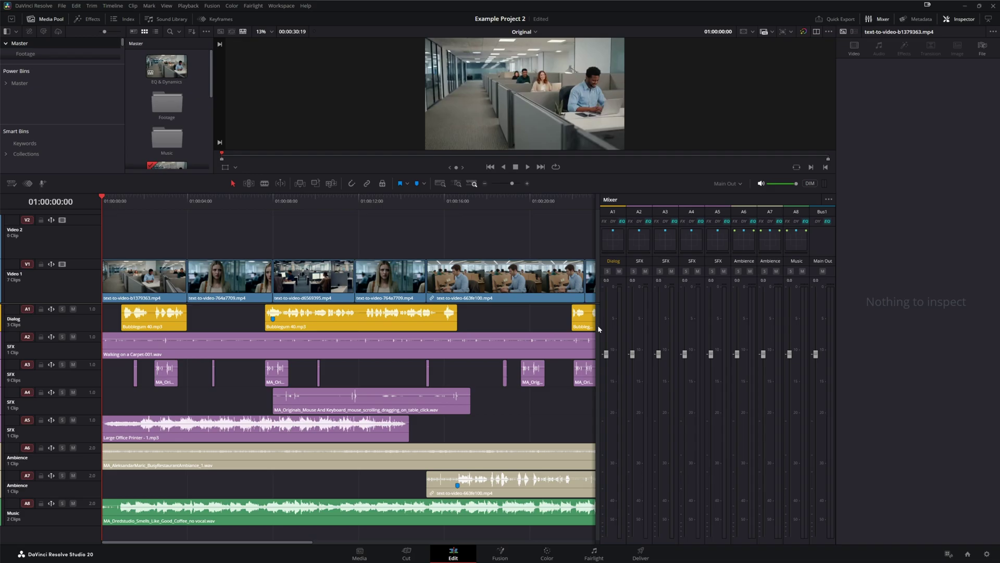
drag(599, 326, 847, 344)
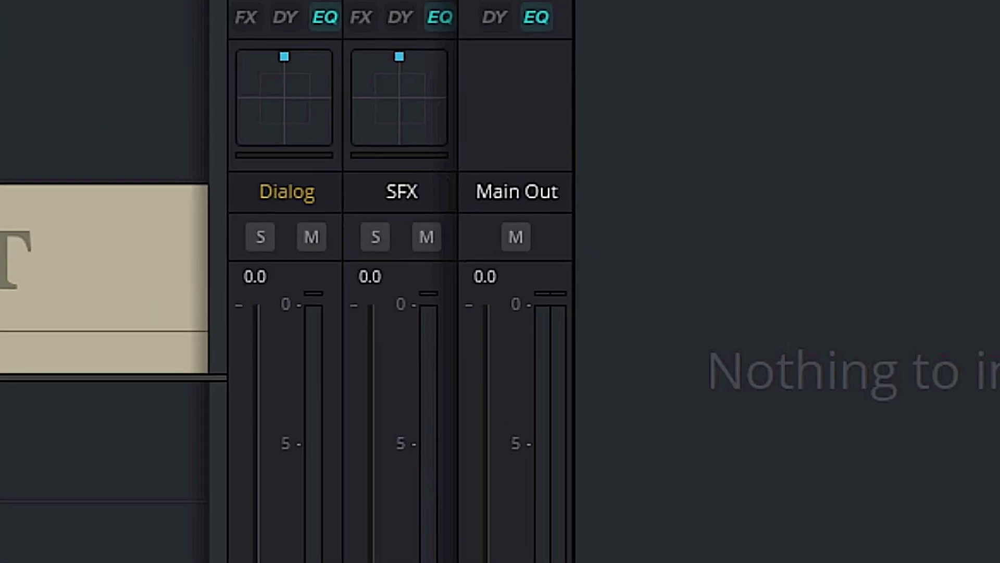
key(space)
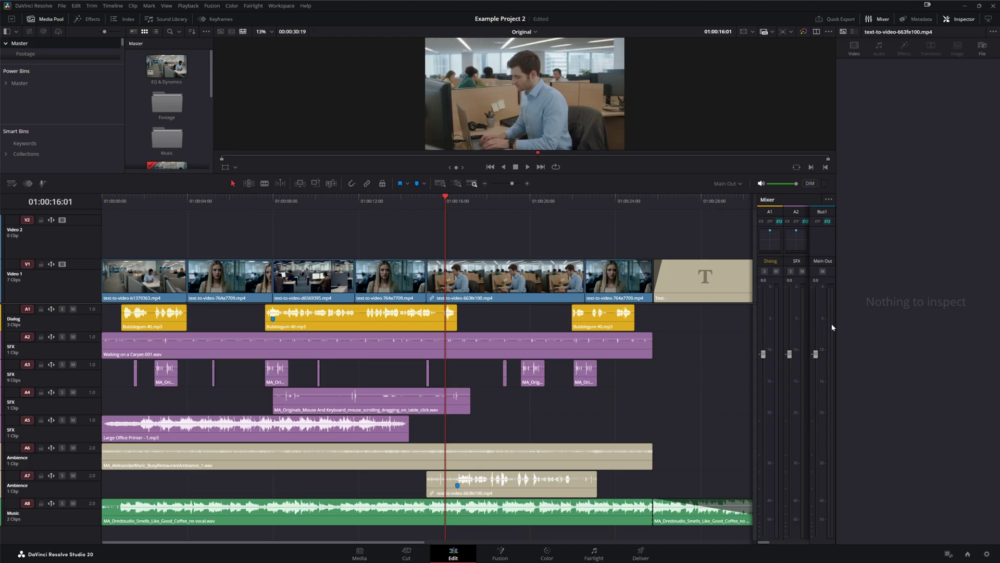
Step: Resize the mixer, then select all three Bubblegum 40.mp3 clips on track A1
drag(757, 325, 594, 322)
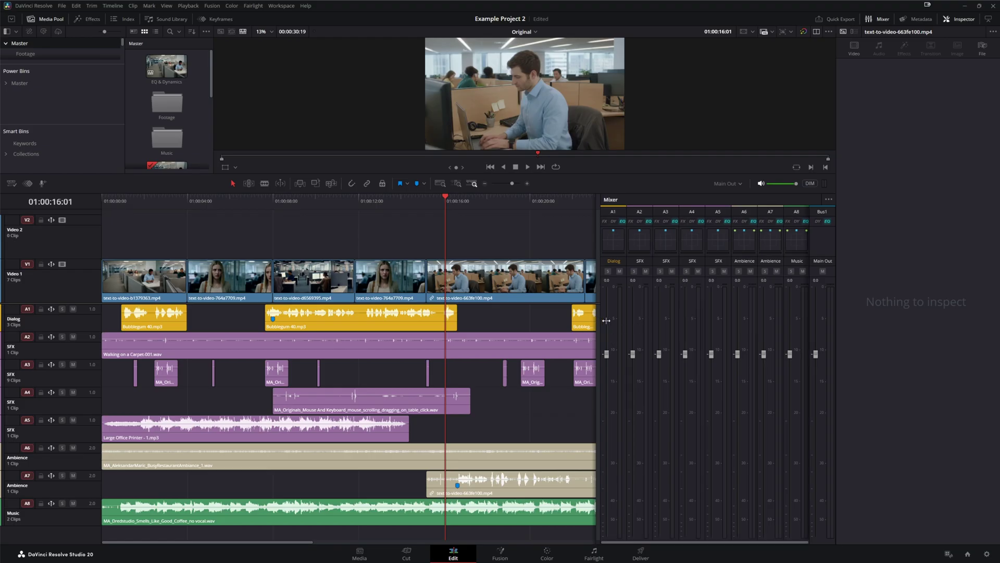
drag(599, 319, 819, 334)
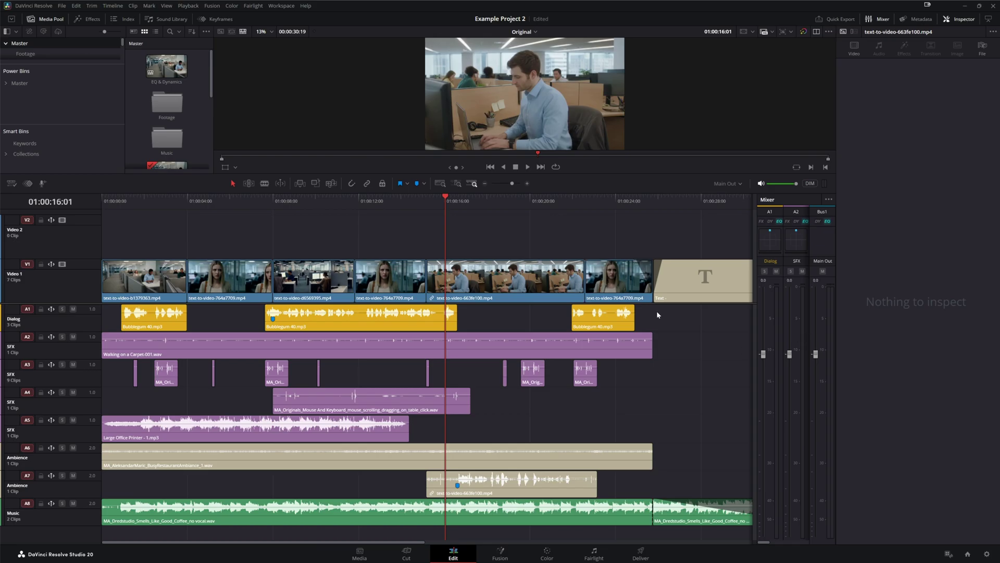
drag(662, 314, 343, 312)
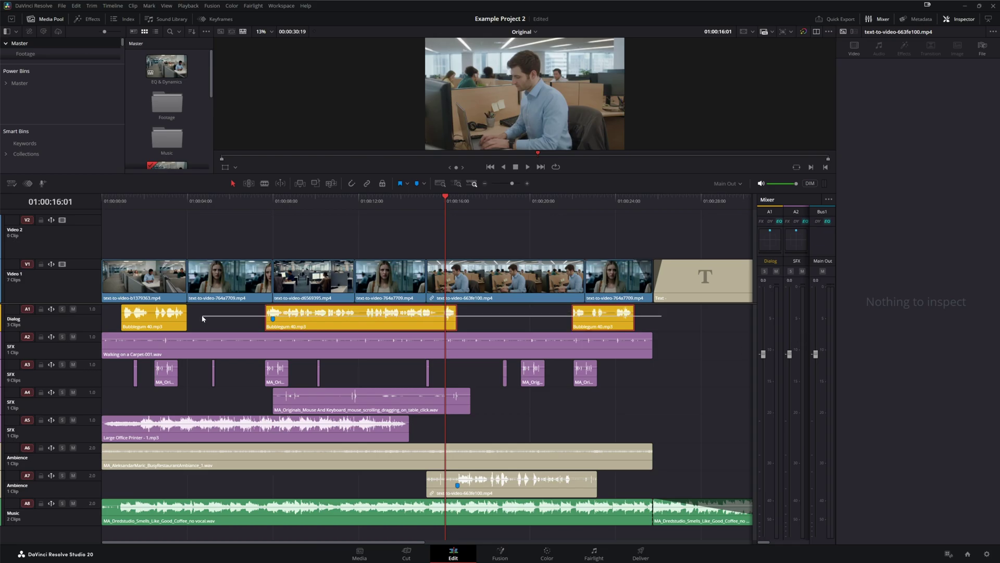
drag(202, 318, 138, 323)
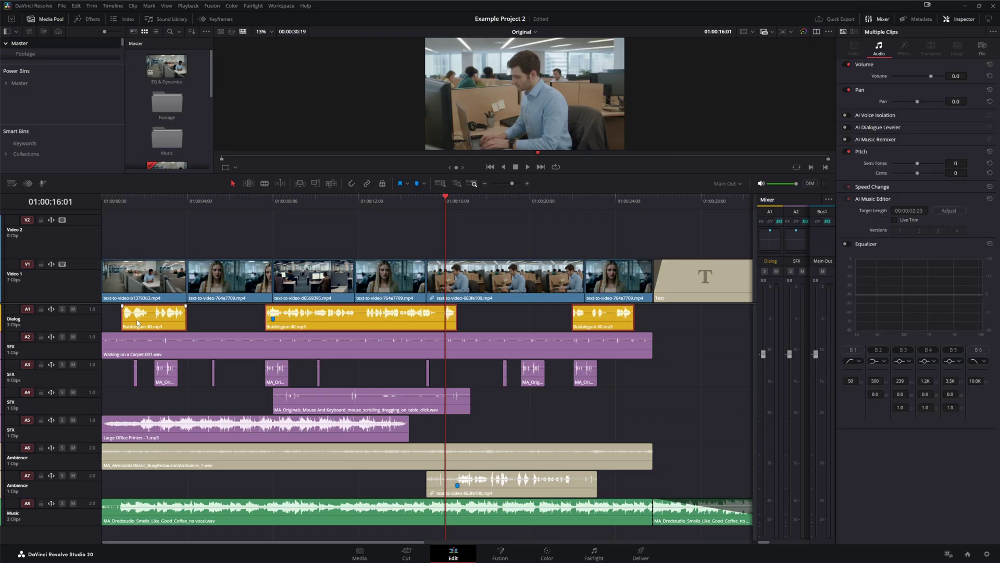
Step: Normalize the three dialog clips relatively to -2.0 dBTP (ITU-R BS.1770-4), then check the first clip's -5.3 volume
right_click(172, 326)
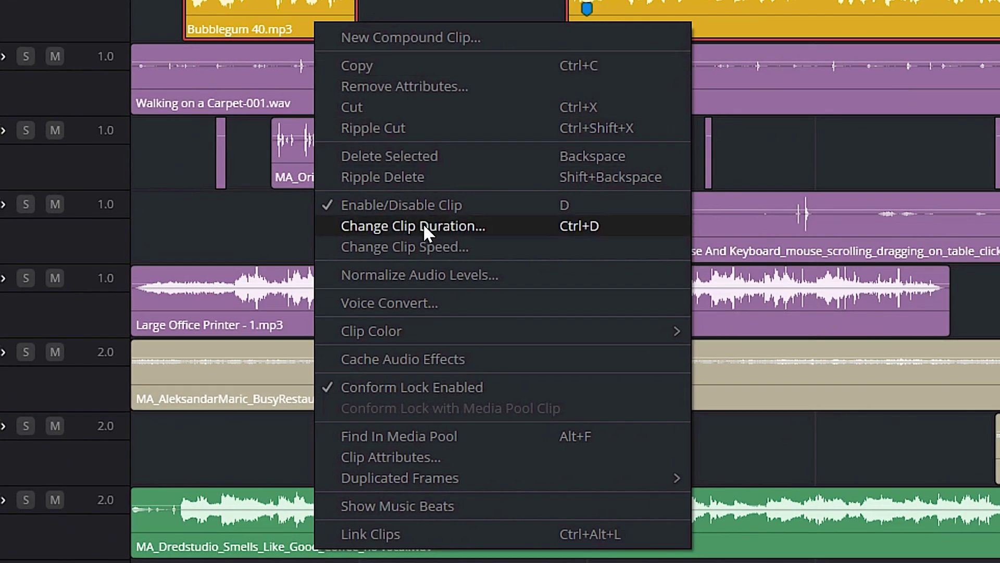
click(417, 271)
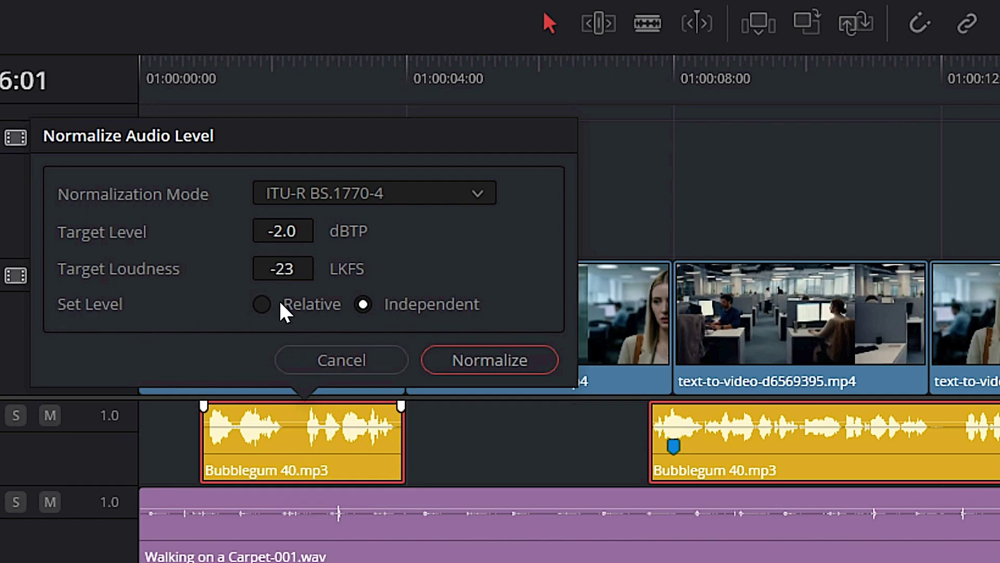
click(262, 305)
click(489, 360)
click(180, 452)
click(302, 476)
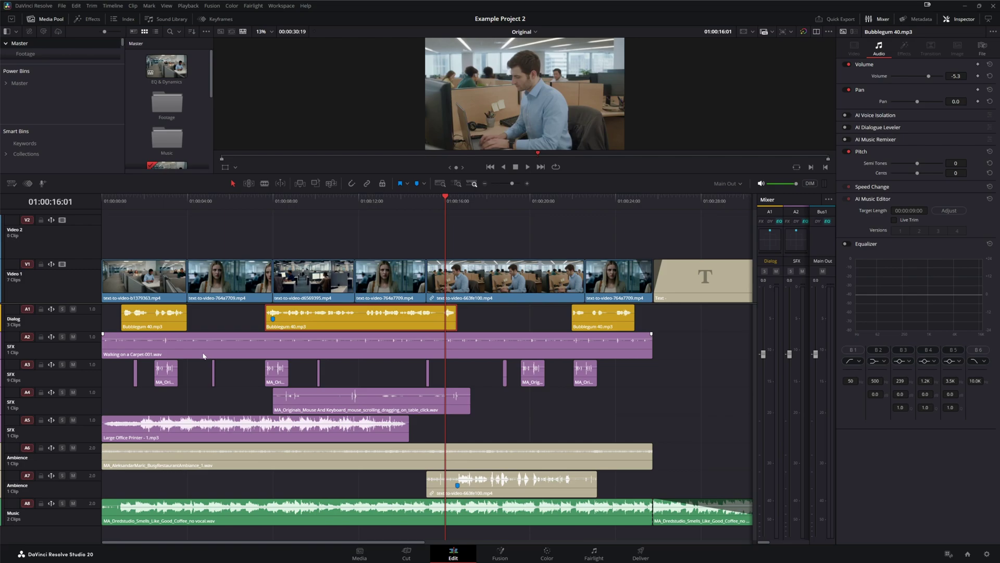
Step: Normalize Walking on a Carpet-001.wav on A2 to volume 7.8, then select the A3 clips
click(204, 356)
right_click(204, 355)
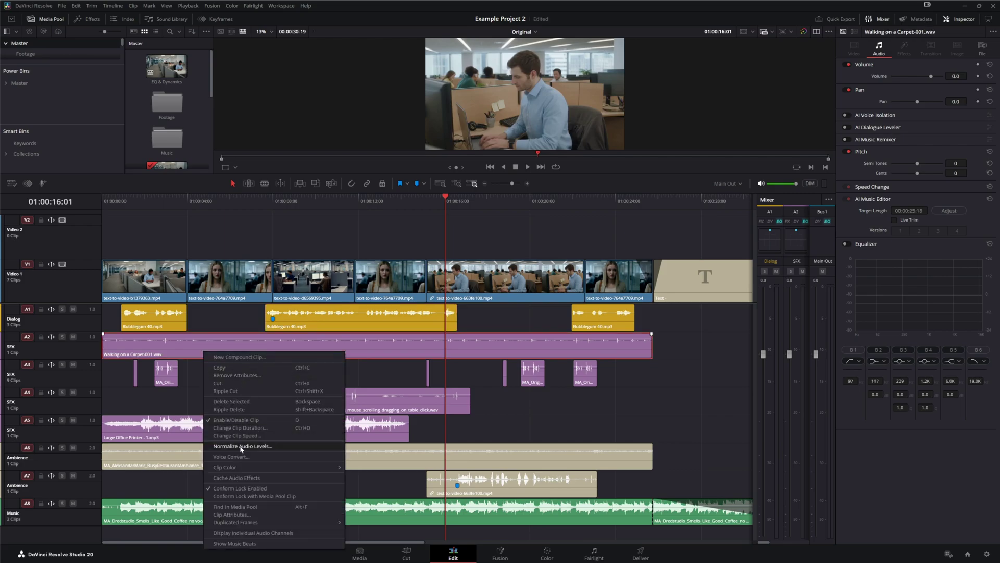
click(207, 446)
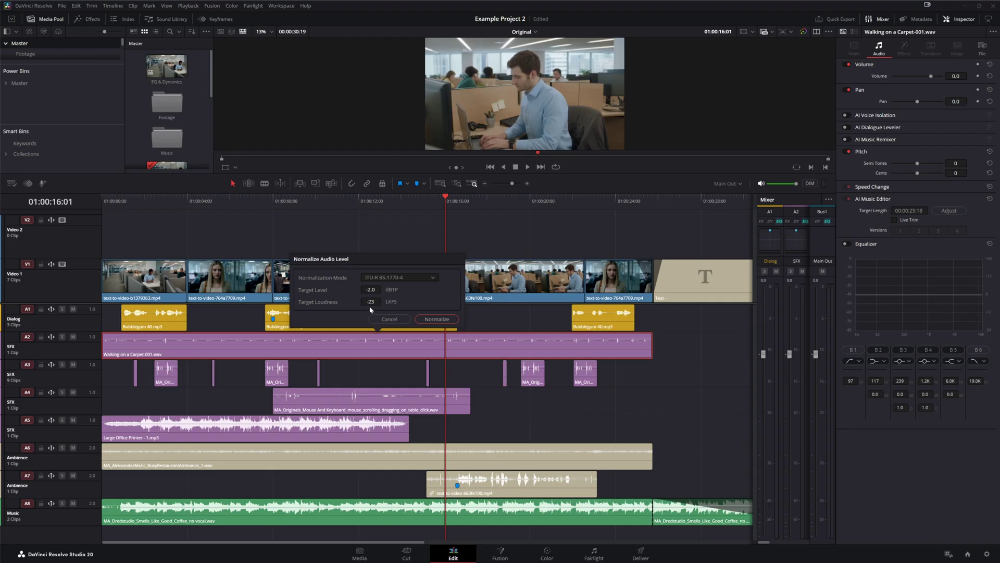
click(432, 320)
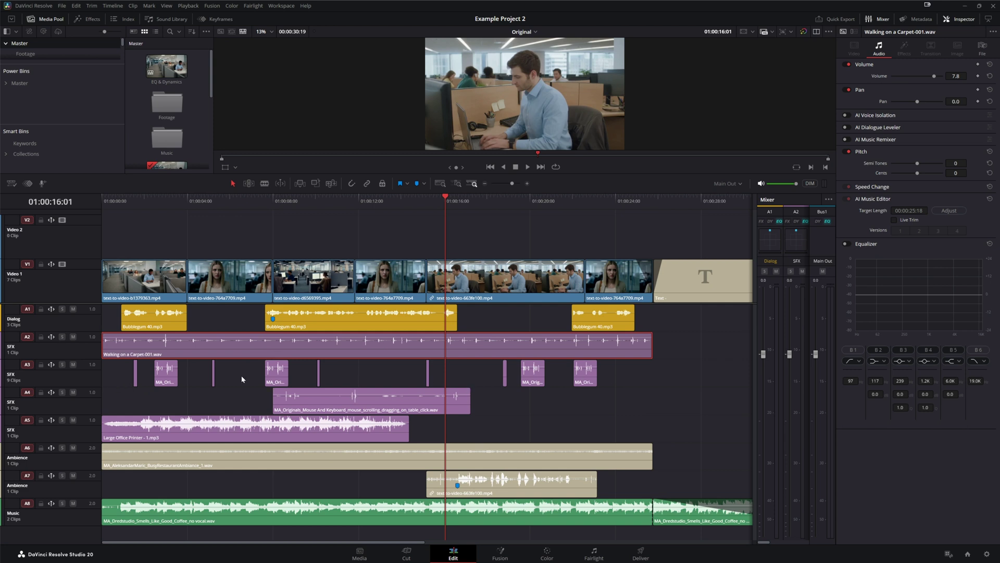
drag(120, 373, 621, 374)
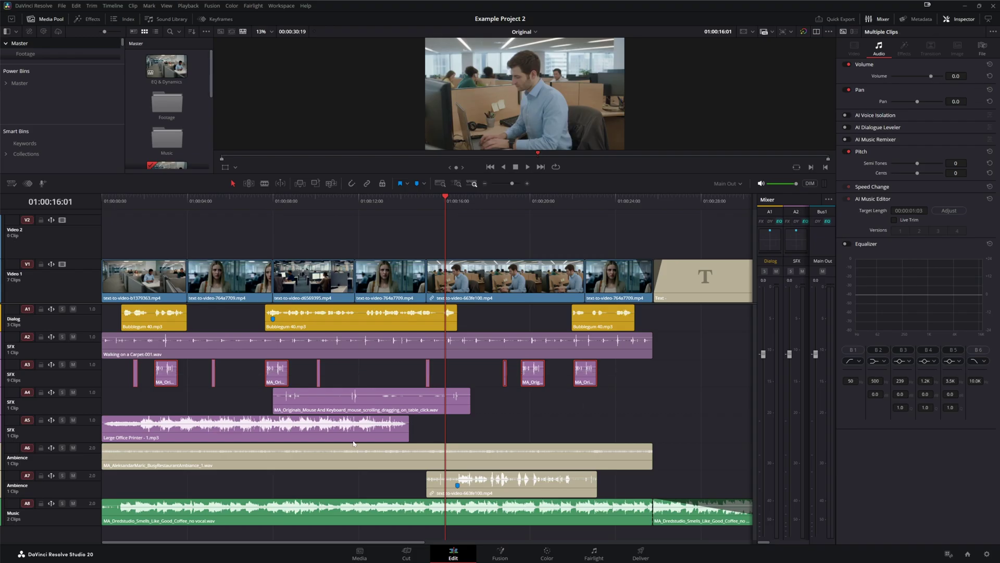
Step: Normalize each A3 clip independently and check one clip's resulting volume
right_click(171, 377)
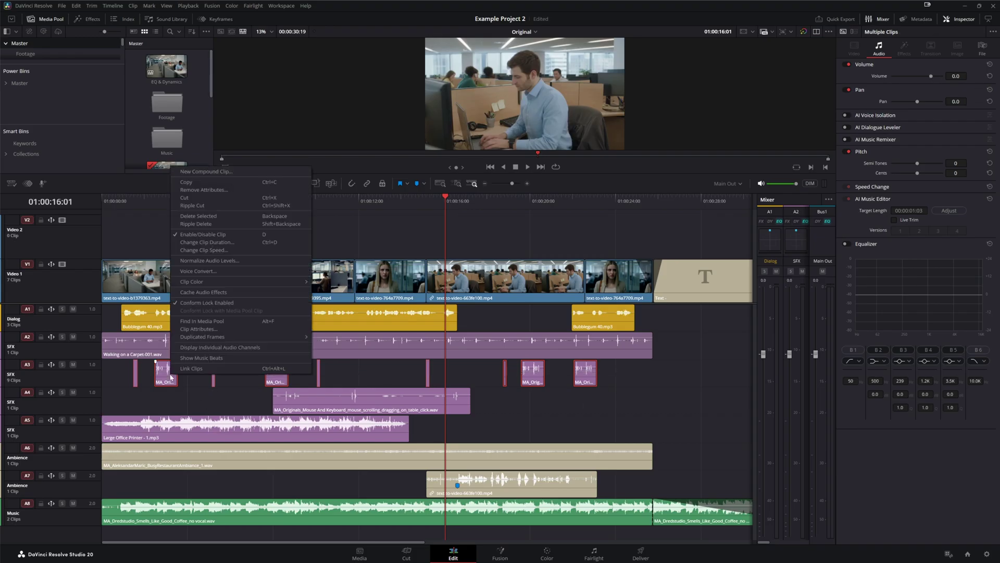
click(226, 261)
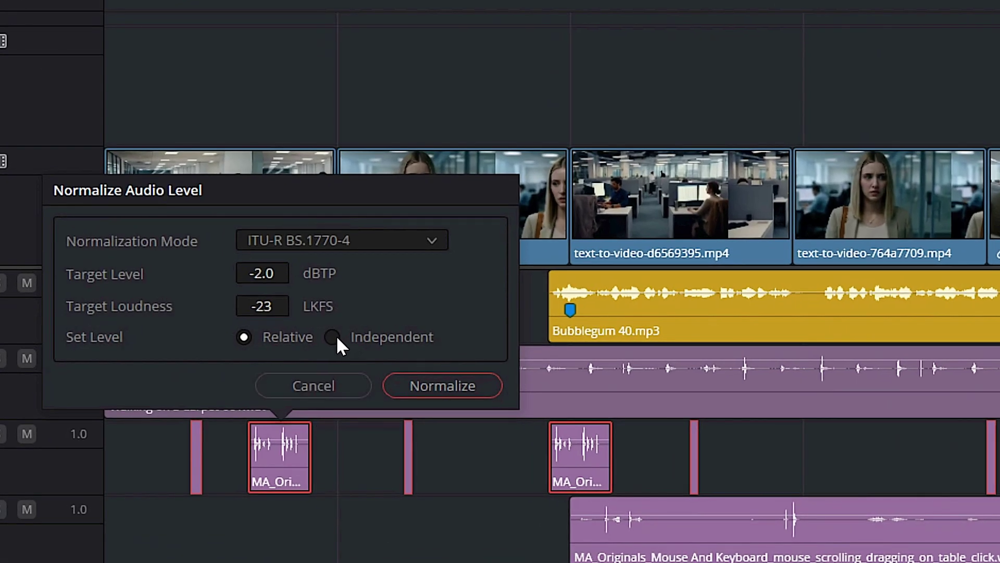
click(334, 336)
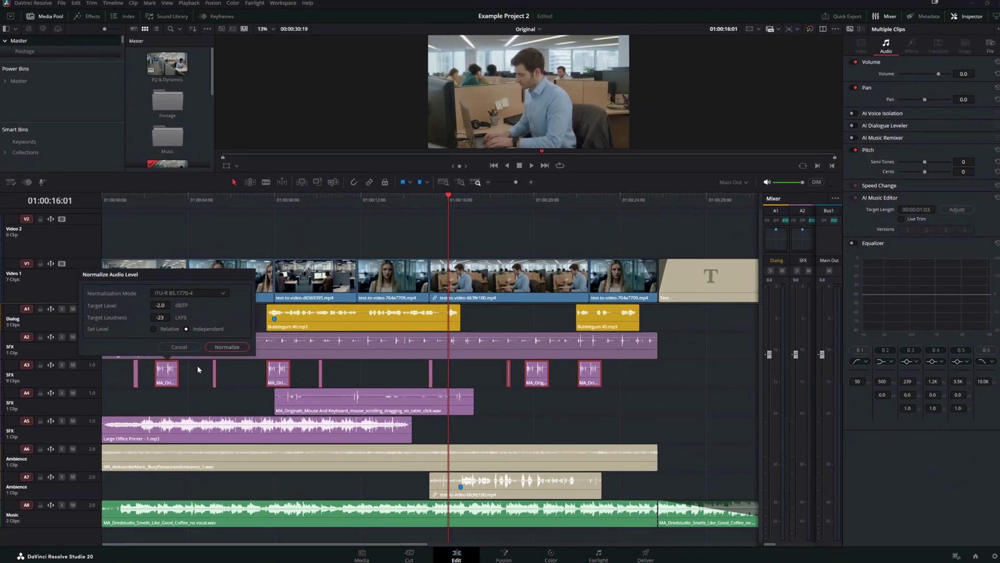
click(282, 463)
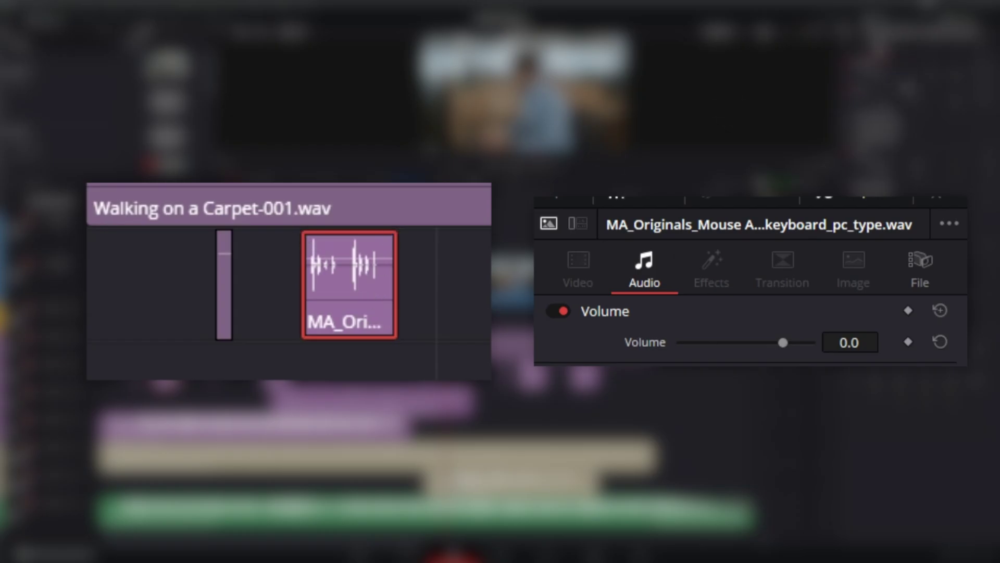
click(227, 334)
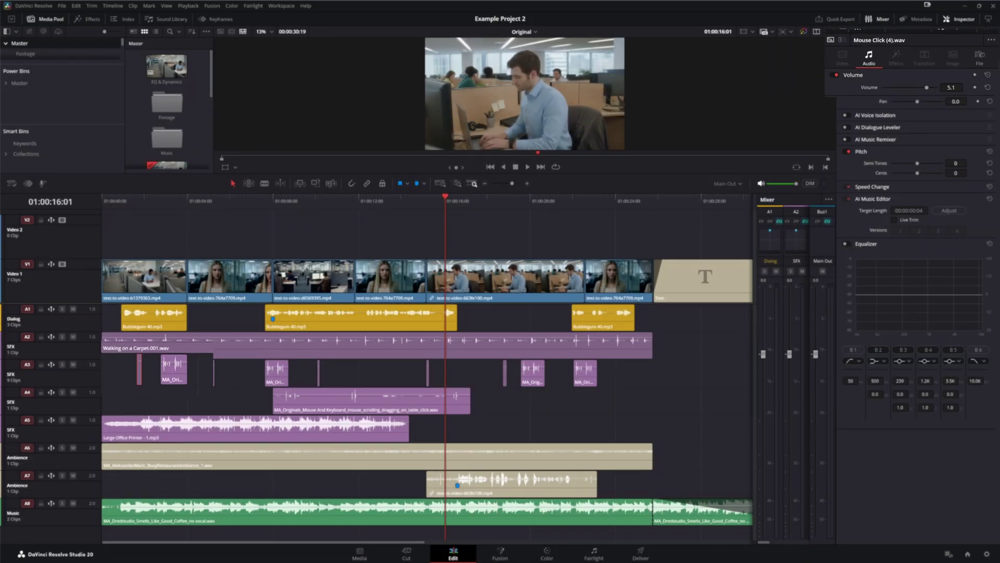
Step: Normalize Large Office Printer - 1.mp3 to -23 LUFS with -2.0 dBTP, and return the playhead to the start
click(185, 436)
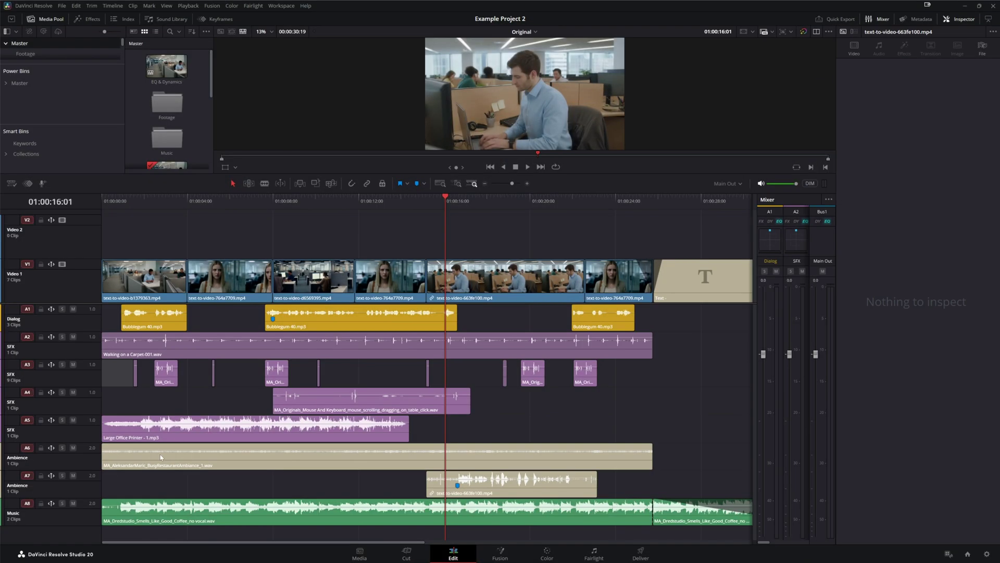
right_click(176, 436)
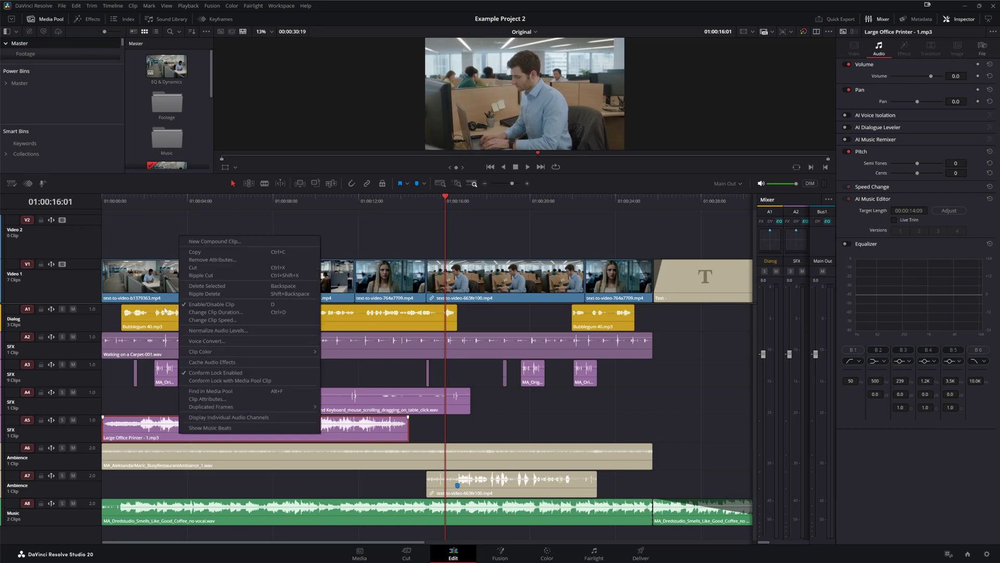
click(209, 331)
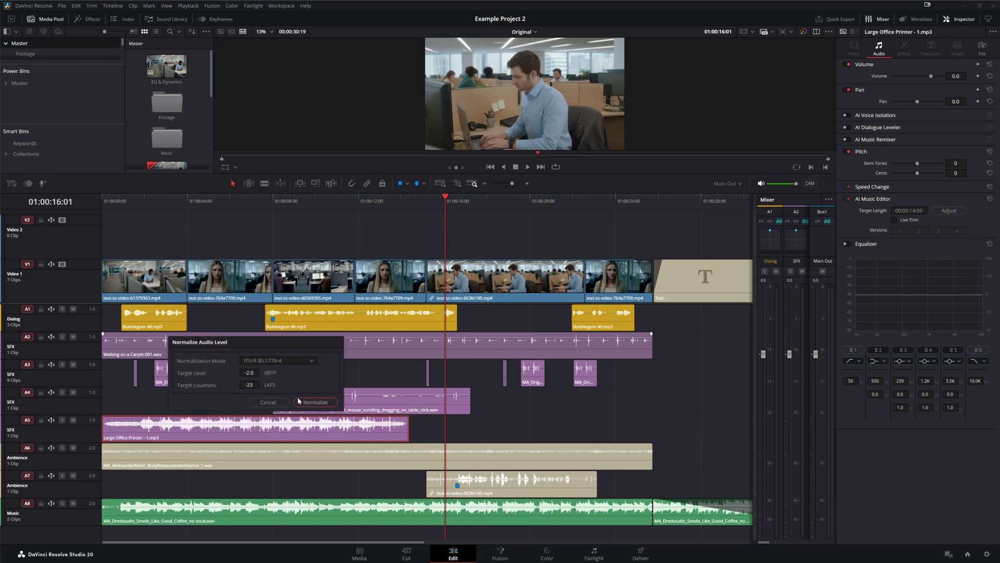
click(308, 401)
key(Home)
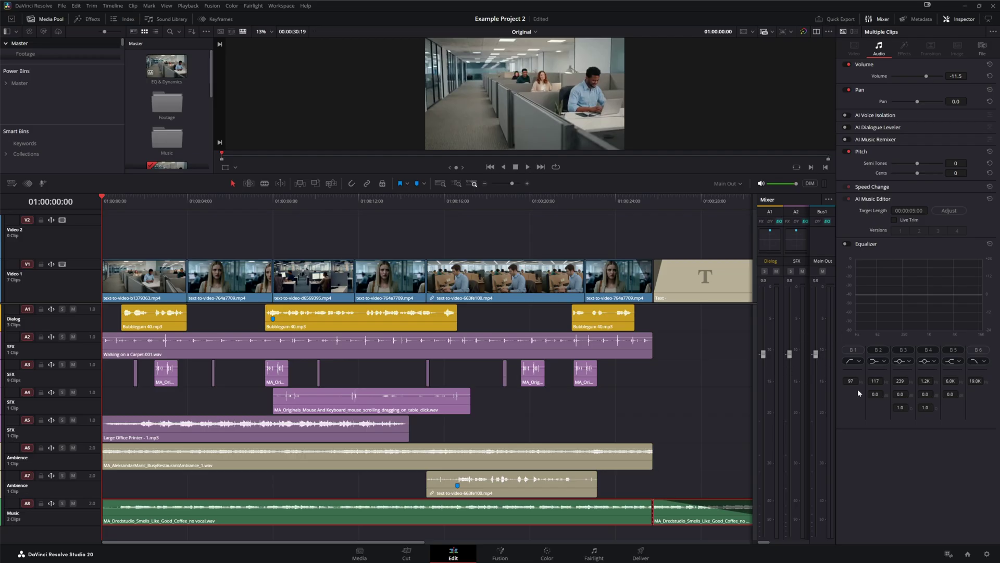
Step: Play back the normalized mix from the start to check the levels
key(space)
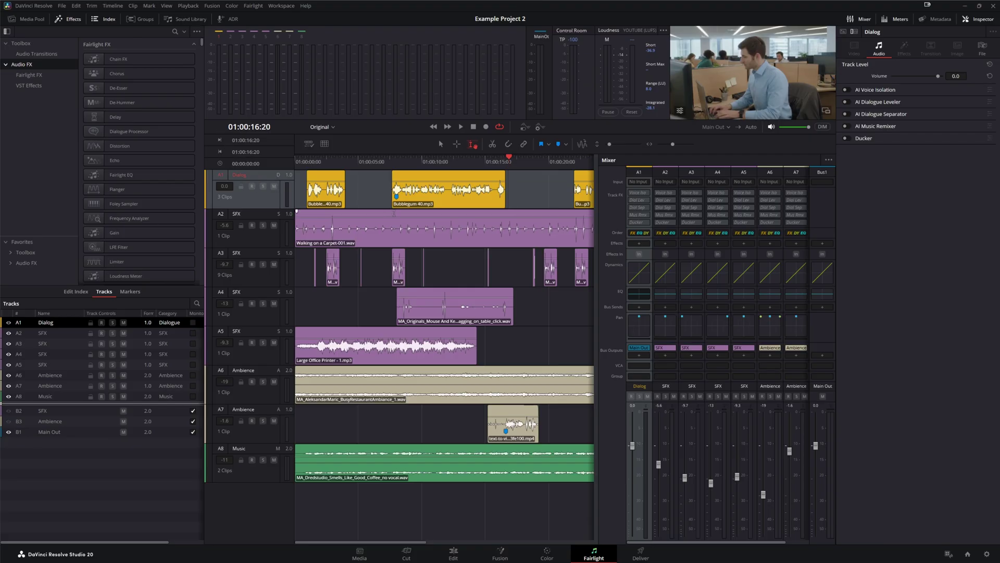
Step: Open the Equalizer for the A1 Dialog track from its mixer EQ slot
click(636, 295)
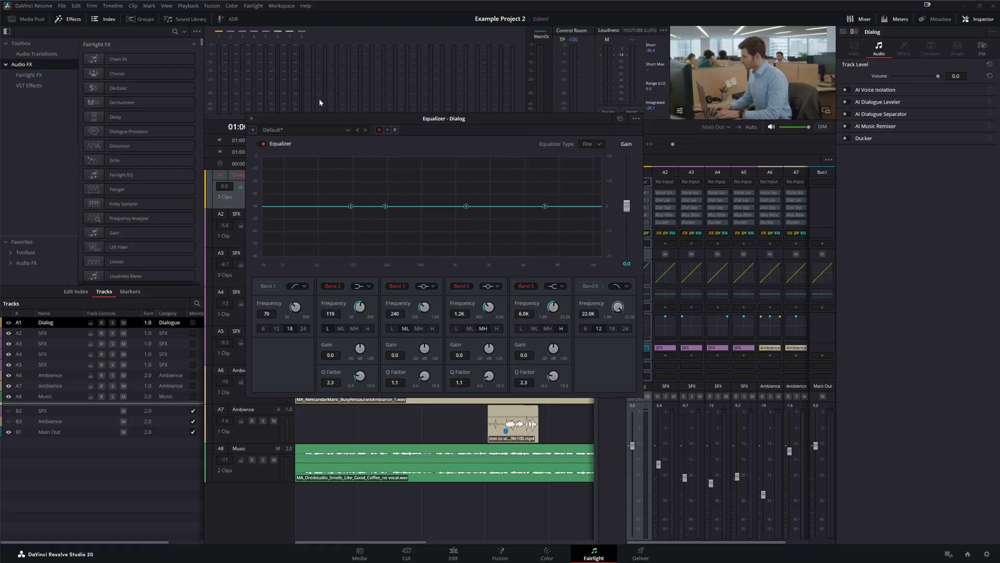
Step: Start playback of the mix to monitor the Dialog levels while shaping the EQ
key(space)
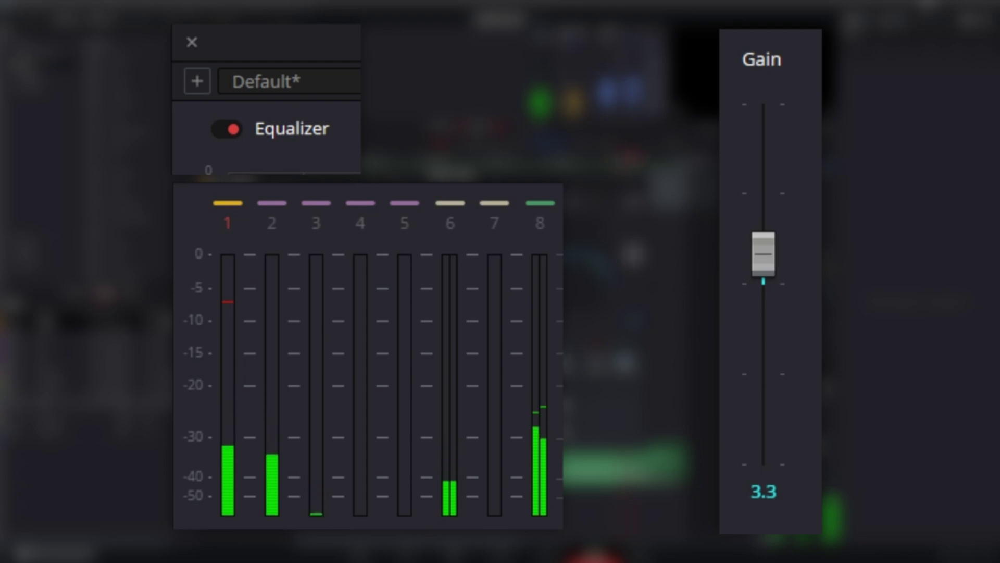
Step: A/B the Dialog EQ on and off while easing its output gain down to 2.9
click(231, 128)
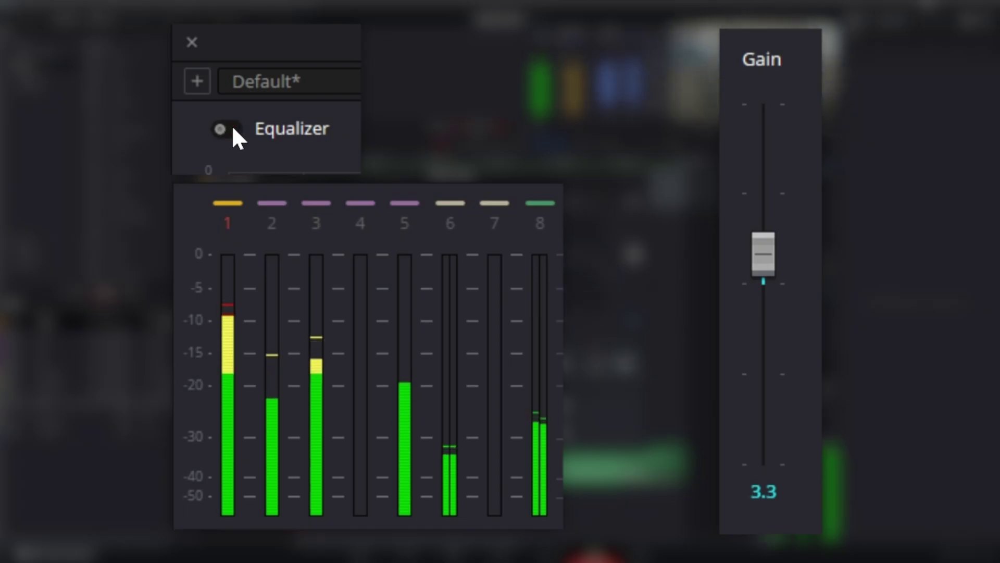
click(233, 129)
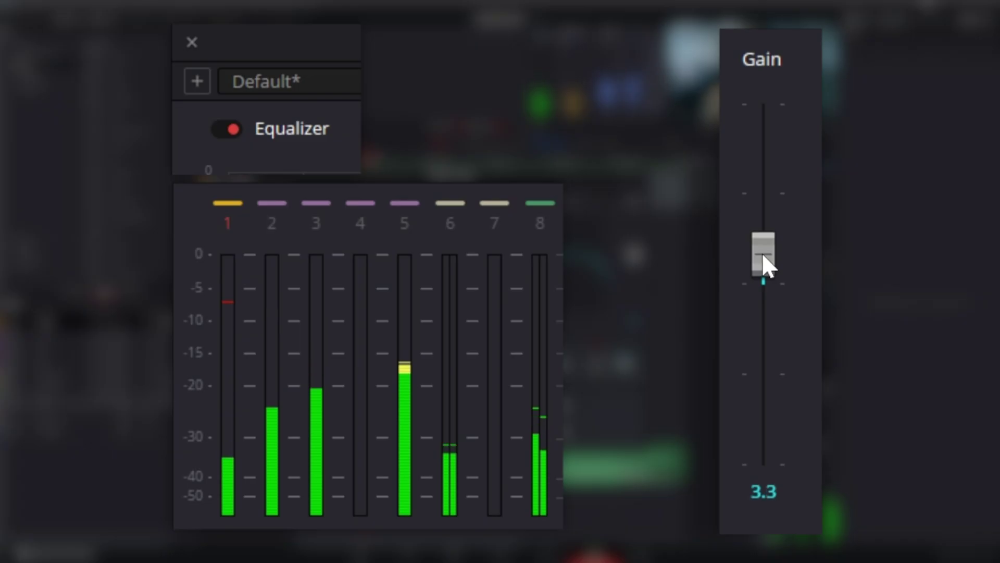
drag(762, 254, 763, 259)
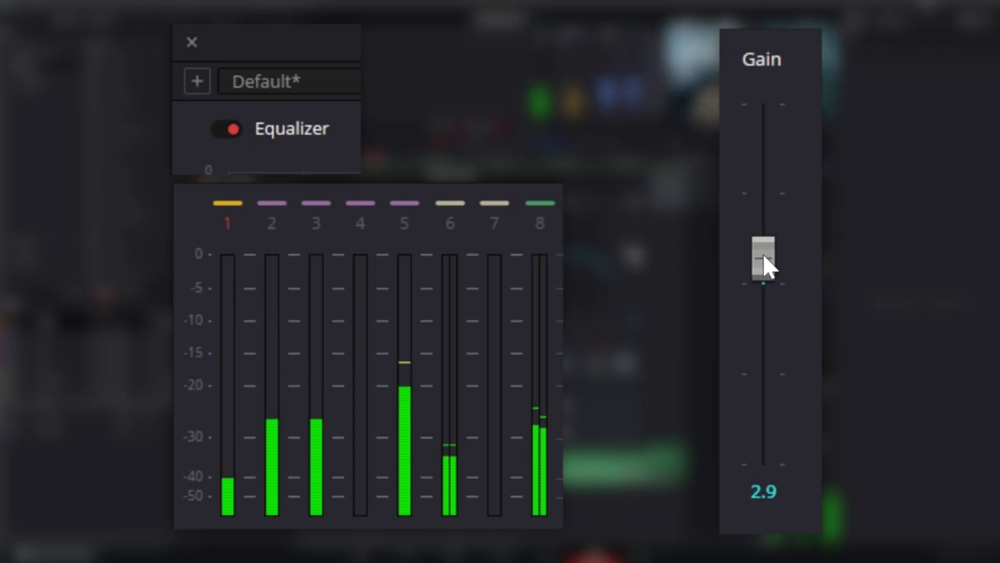
click(231, 126)
click(232, 127)
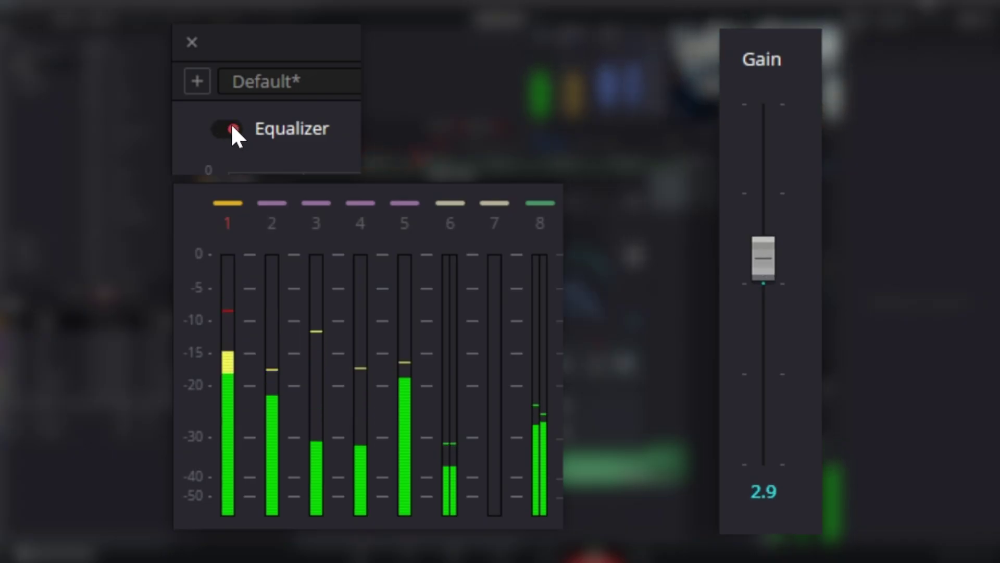
click(233, 128)
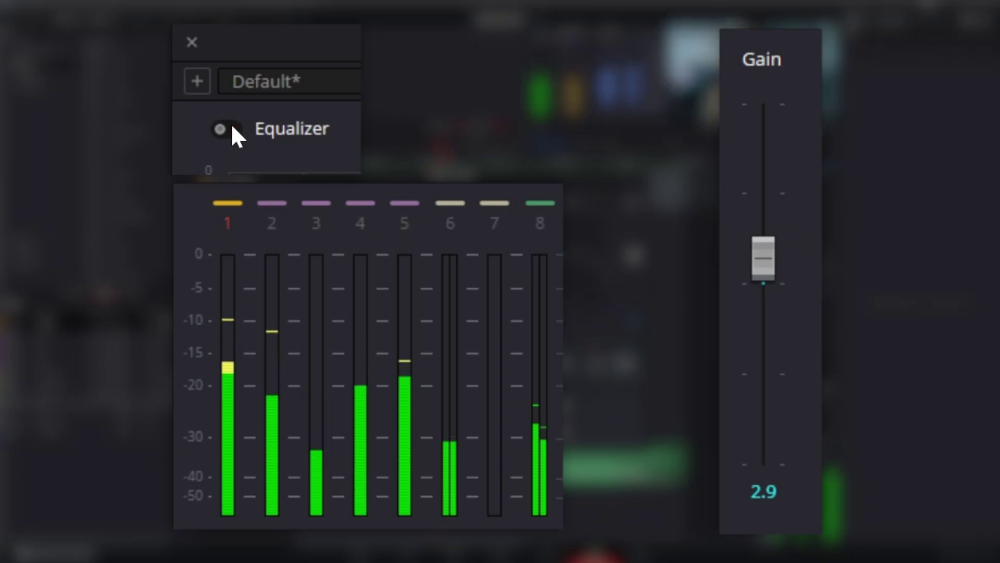
click(233, 128)
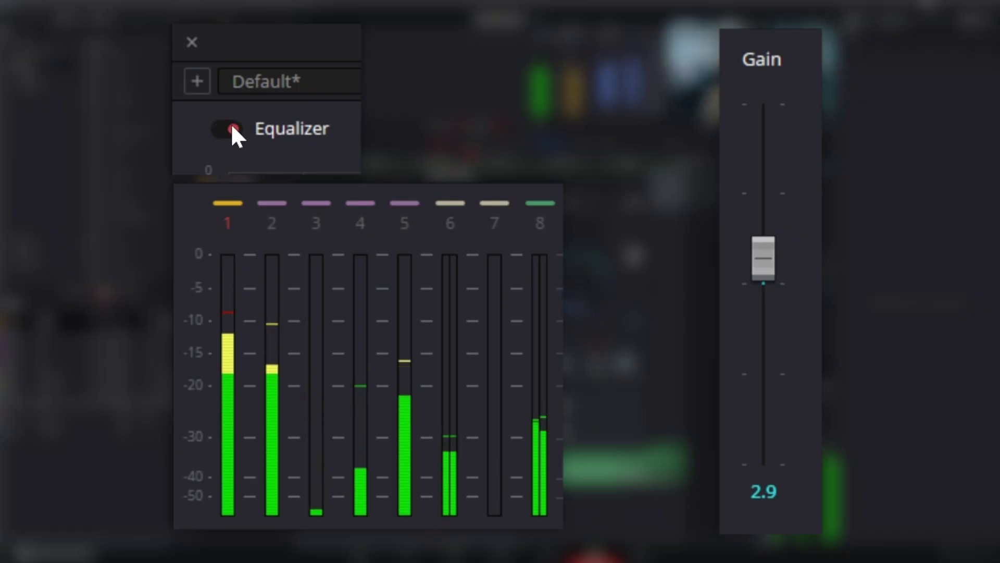
click(233, 129)
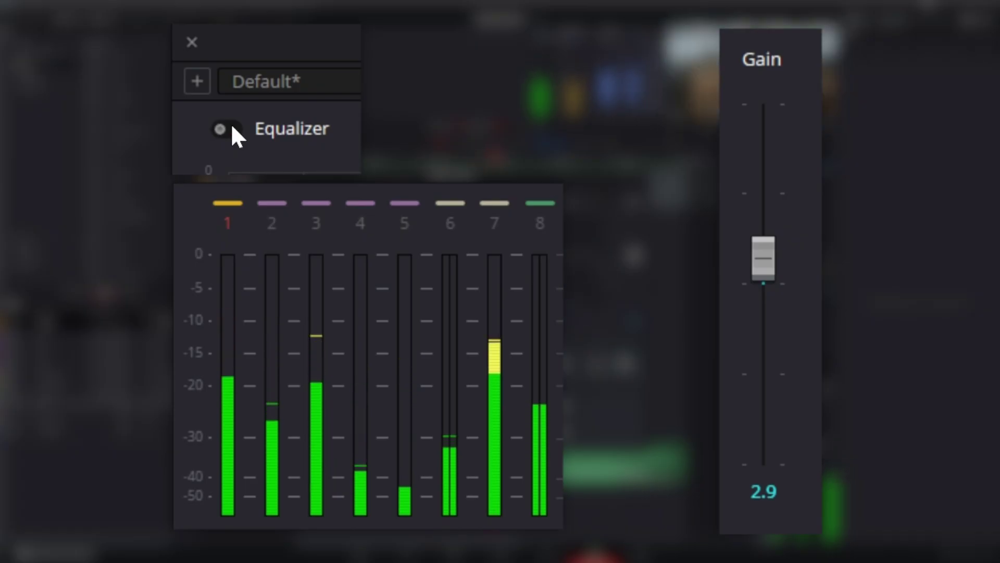
click(232, 129)
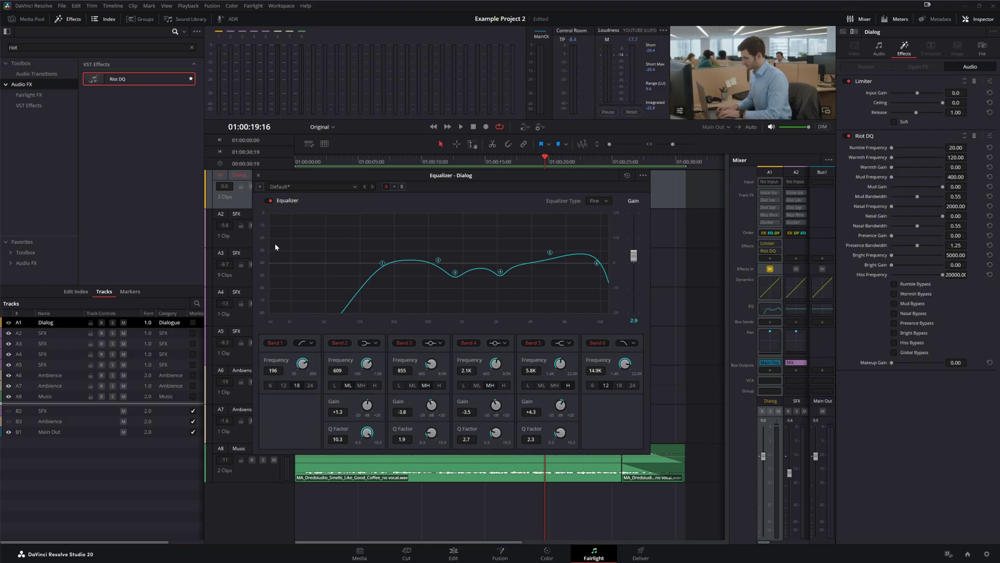
click(259, 176)
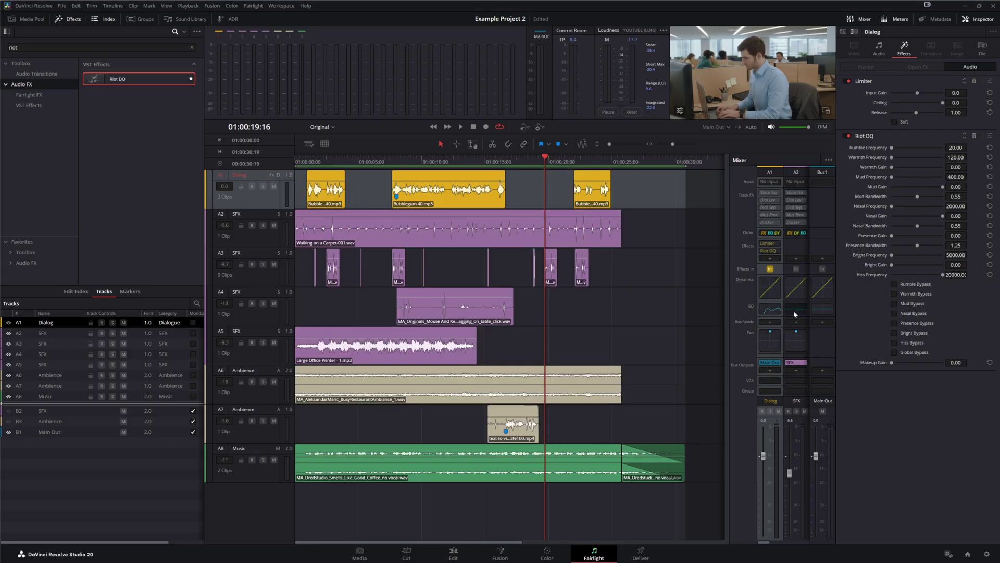
click(763, 290)
Step: Open the Riot DQ plugin window from the A1 Dialog Effects slot
click(770, 252)
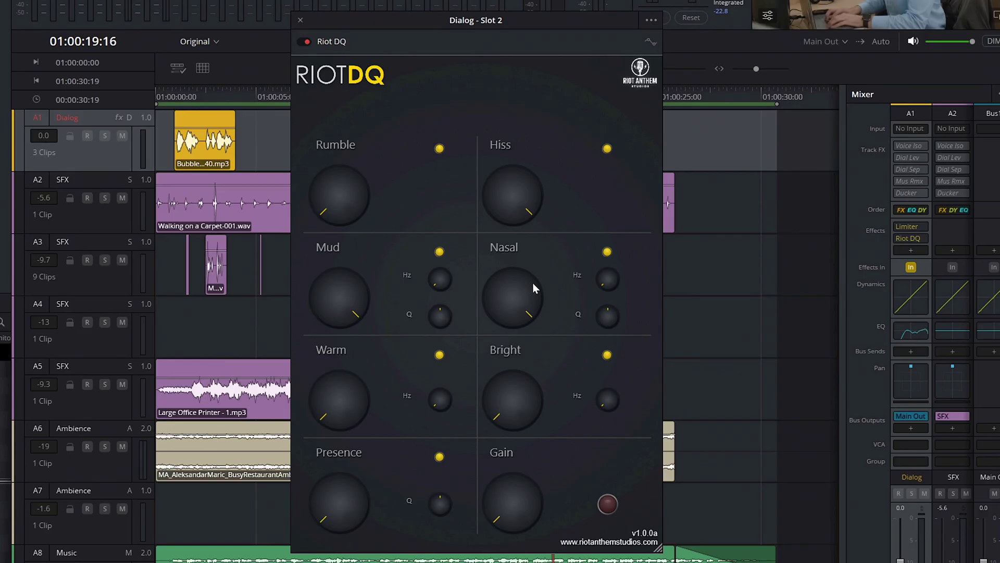